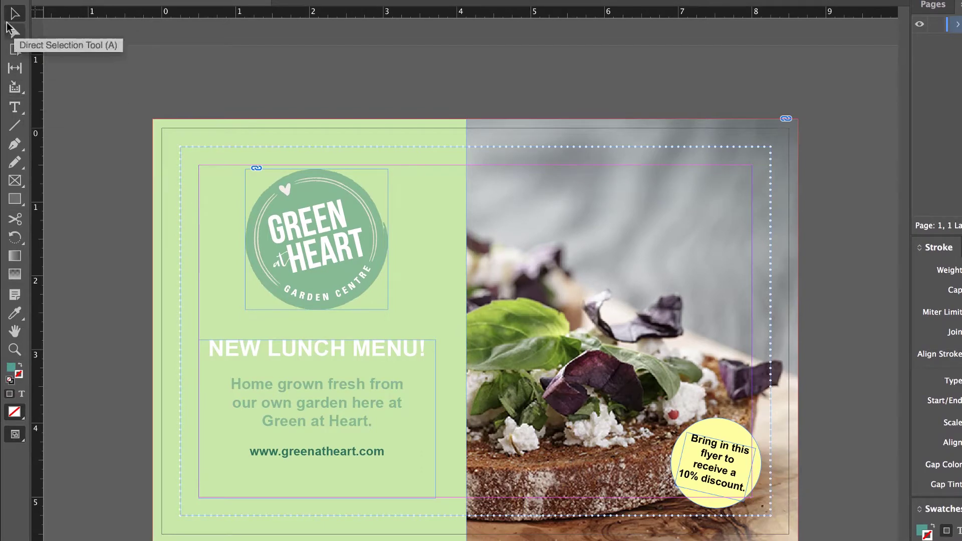
{"action": "key", "text": "w"}
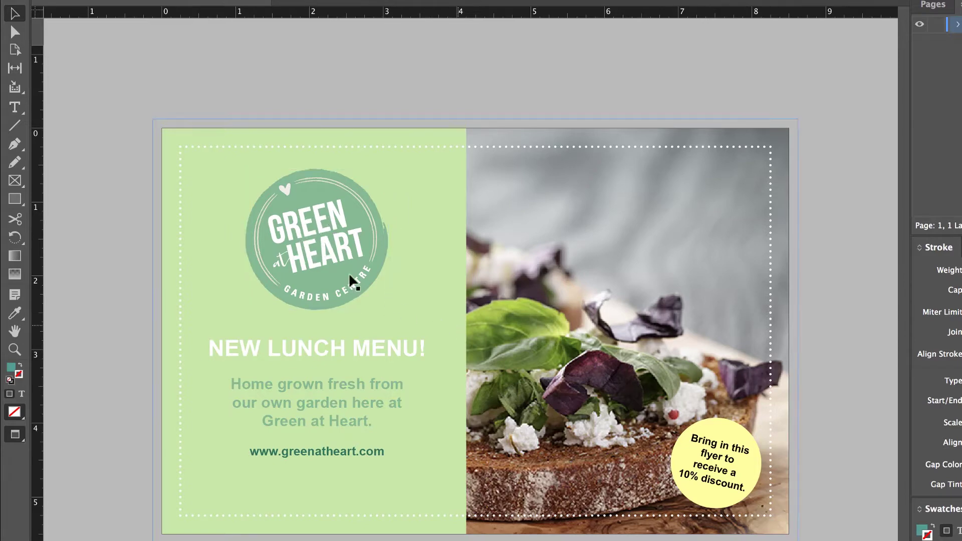
{"action": "left_click", "coordinate": [365, 273]}
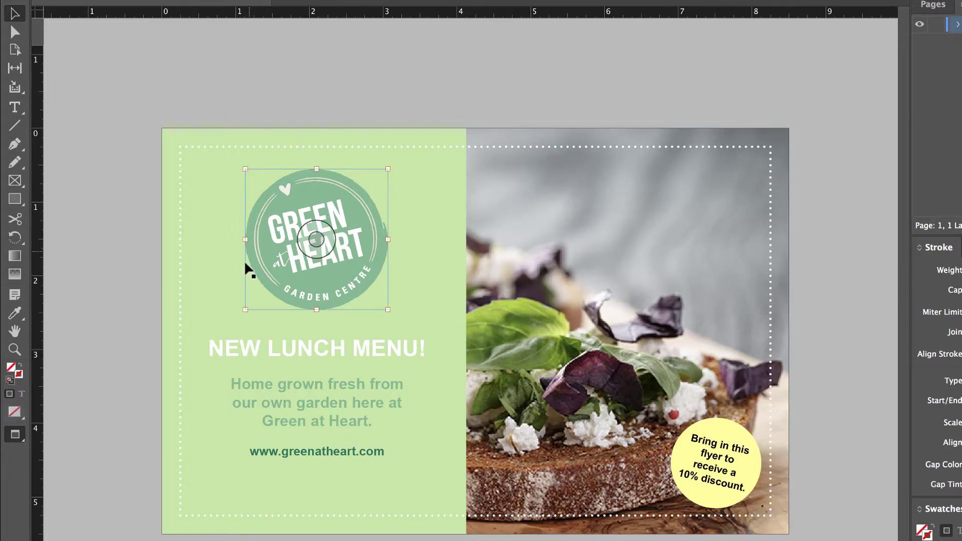
{"action": "left_click", "coordinate": [236, 313]}
{"action": "left_click", "coordinate": [322, 296]}
{"action": "left_click_drag", "start_coordinate": [322, 296], "coordinate": [351, 303]}
{"action": "key", "text": "ctrl+z"}
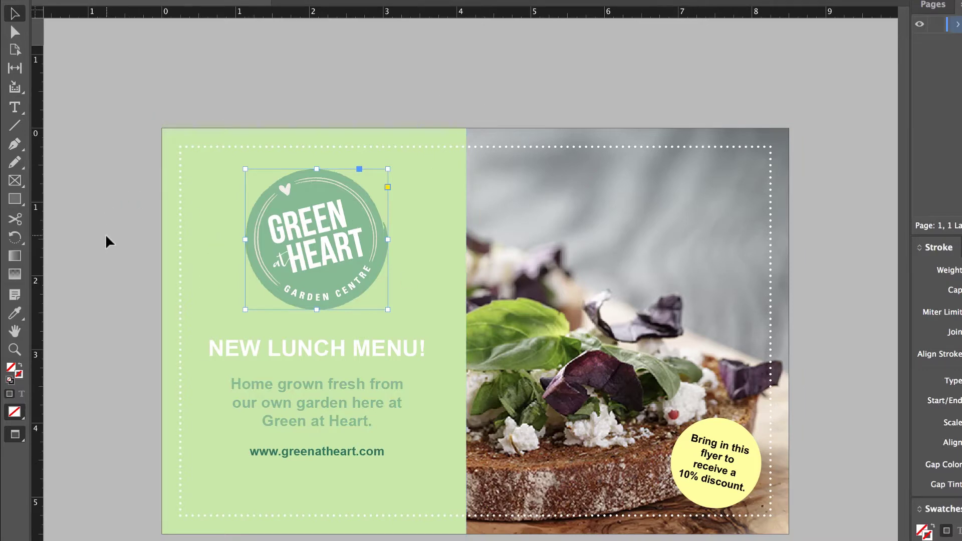
- Back in Normal view, add a text frame reading 'Start Typing' on the pasteboard right of the page
{"action": "key", "text": "w"}
{"action": "left_click", "coordinate": [120, 251]}
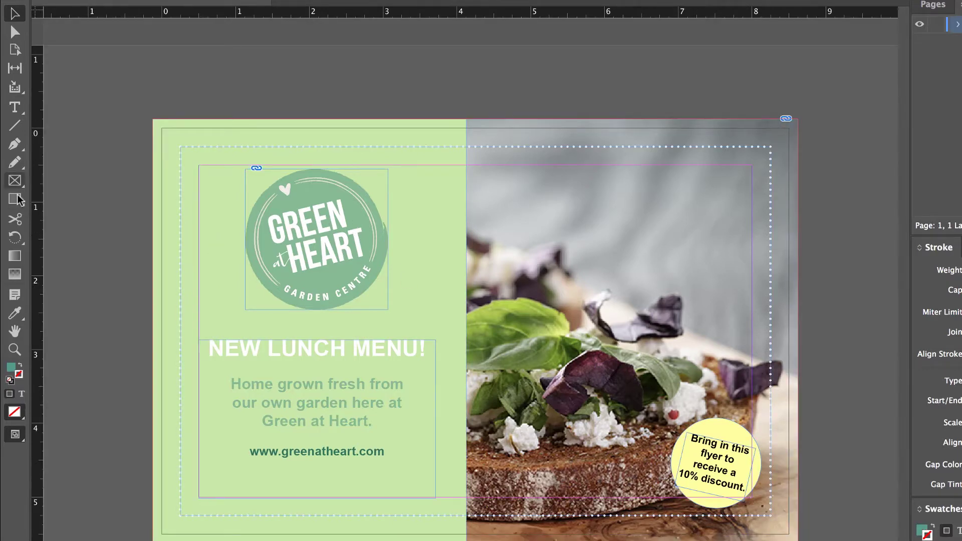
{"action": "left_click", "coordinate": [14, 107]}
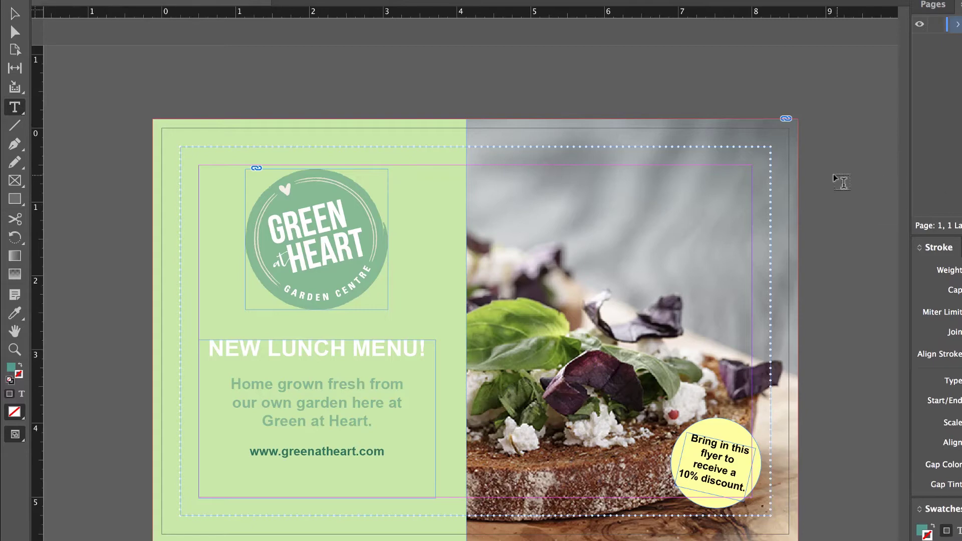
{"action": "mouse_move", "coordinate": [817, 171]}
{"action": "left_mouse_down"}
{"action": "mouse_move", "coordinate": [894, 205]}
{"action": "mouse_move", "coordinate": [887, 244]}
{"action": "left_mouse_up"}
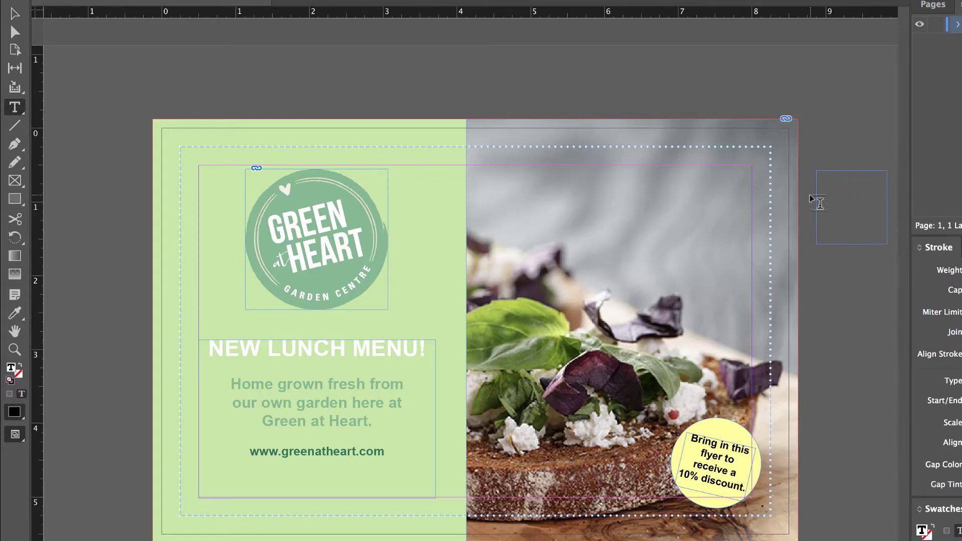
{"action": "type", "text": "Start Thp"}
{"action": "type", "text": "ing"}
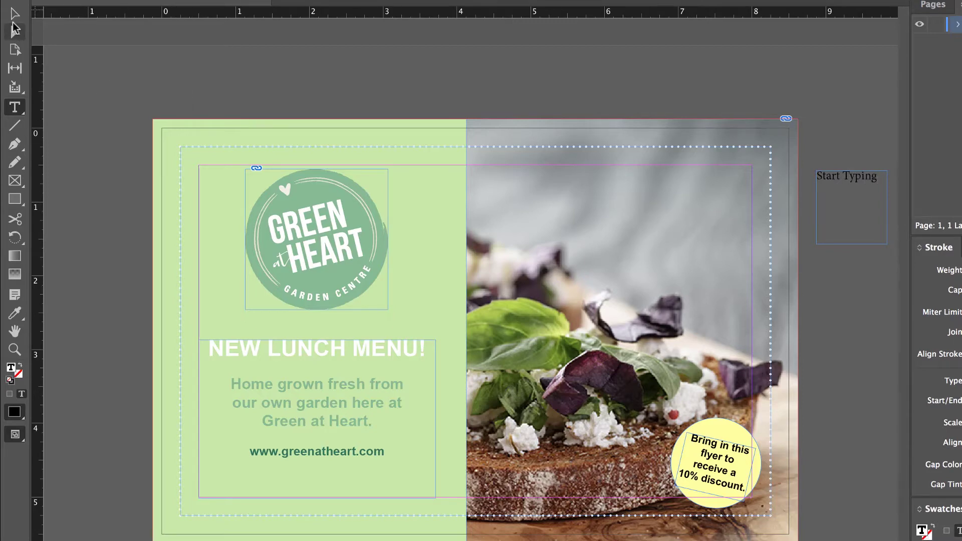
- Toggle Preview mode to confirm the pasteboard frame hides, then return to Normal view
{"action": "left_click", "coordinate": [12, 22]}
{"action": "left_click", "coordinate": [110, 115]}
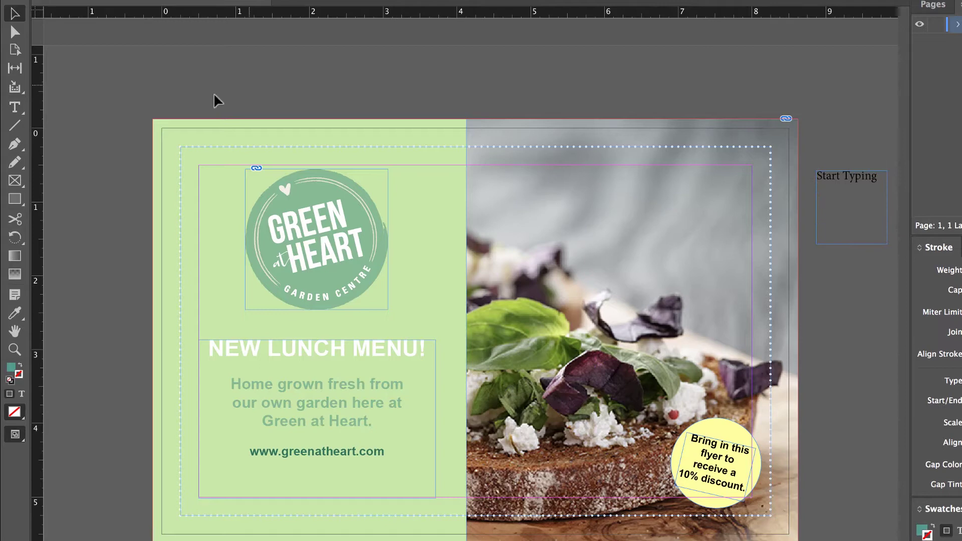
{"action": "key", "text": "w"}
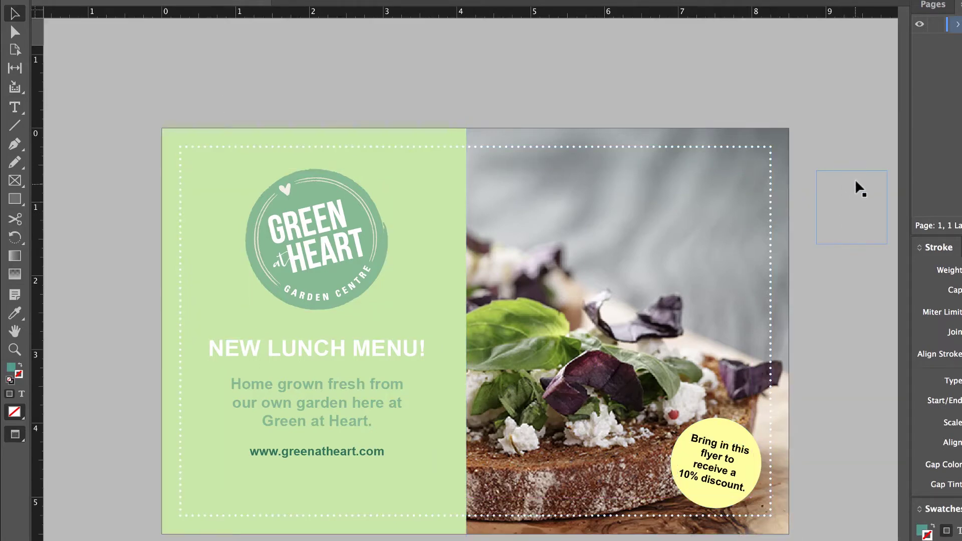
{"action": "left_click", "coordinate": [858, 194]}
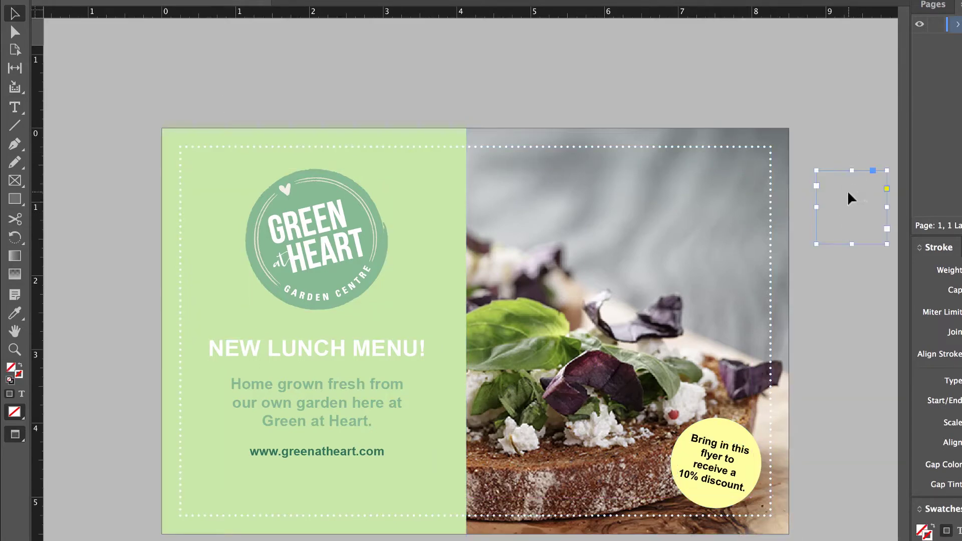
{"action": "key", "text": "w"}
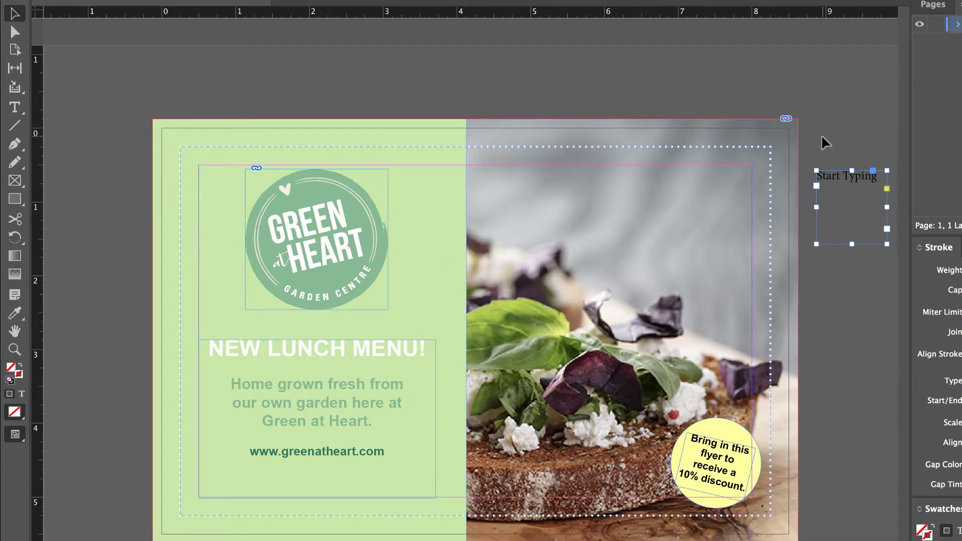
{"action": "key", "text": "w"}
{"action": "key", "text": "w"}
- Delete the 'Start Typing' pasteboard frame, then check the zoomed-in page edge in Preview
{"action": "key", "text": "Delete"}
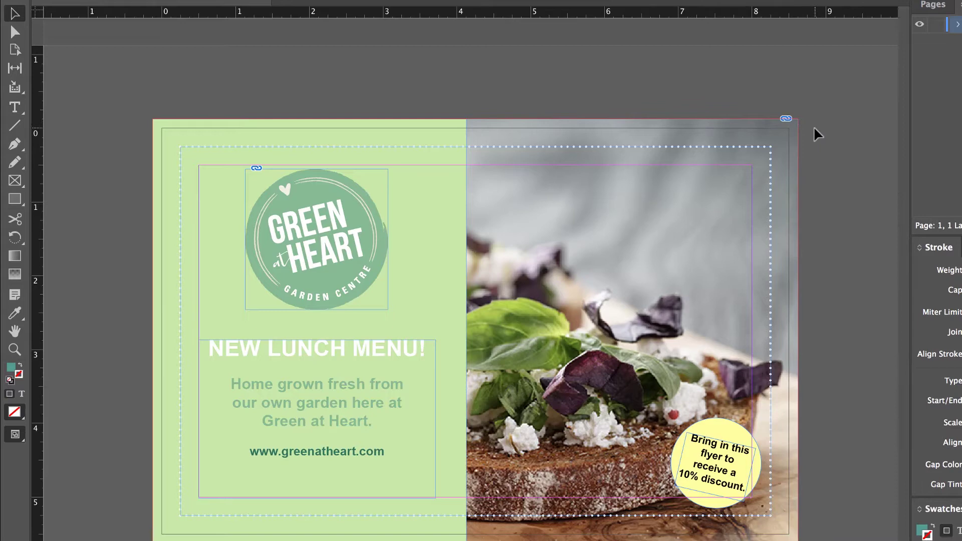
{"action": "key", "text": "super+equal"}
{"action": "key", "text": "super+equal"}
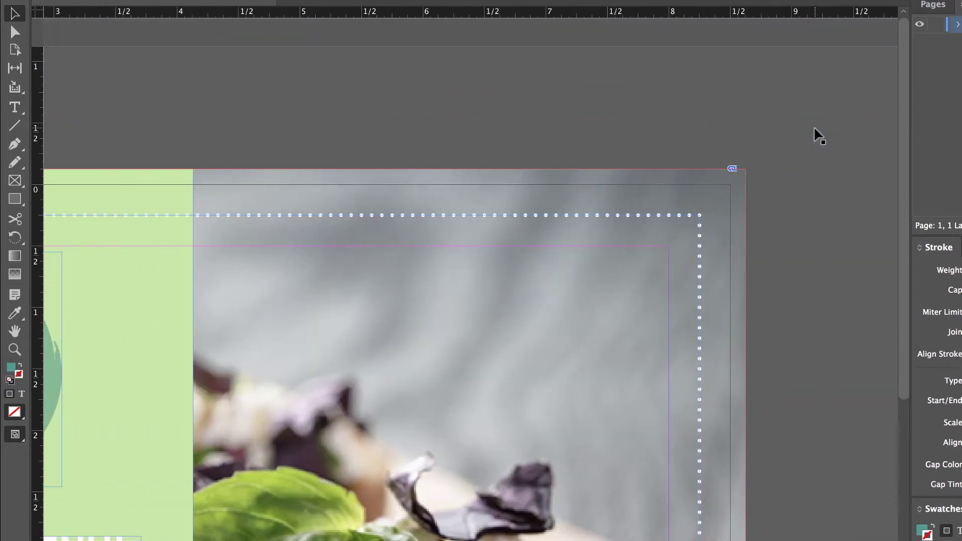
{"action": "key", "text": "w"}
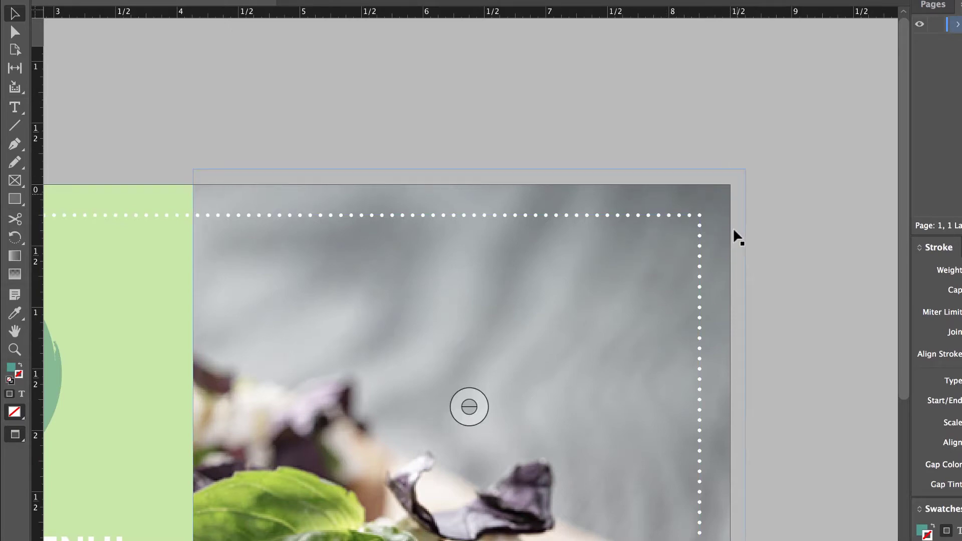
{"action": "key", "text": "w"}
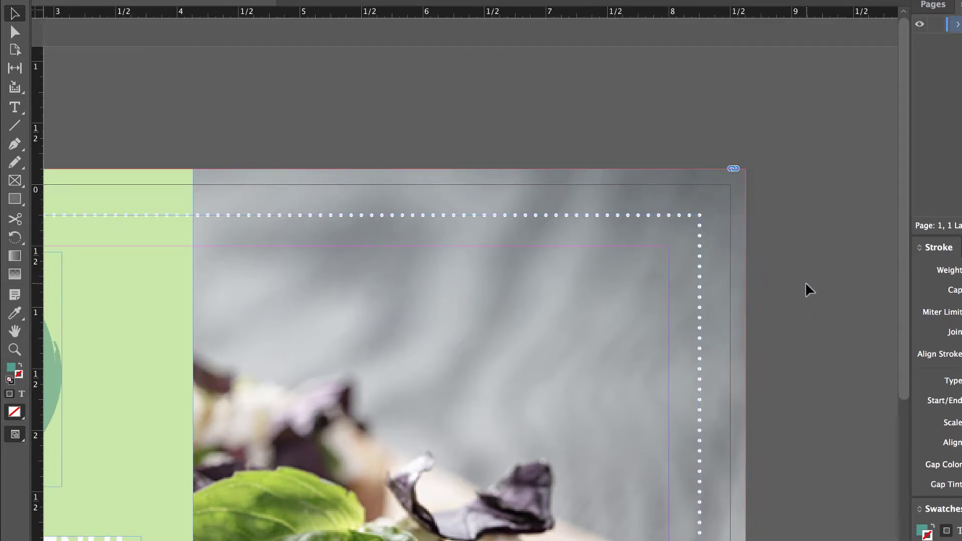
{"action": "key", "text": "super+minus"}
{"action": "key", "text": "super+minus"}
{"action": "key", "text": "super+equal"}
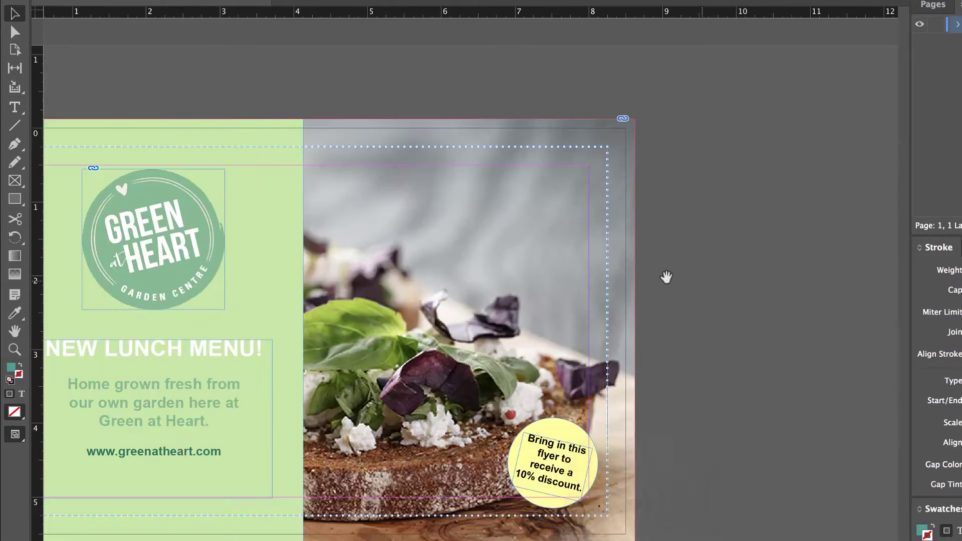
- Insert a stray 'w' into the body text so it reads 'Homwe'
{"action": "scroll", "coordinate": [656, 261], "scroll_direction": "left", "scroll_amount": 3}
{"action": "scroll", "coordinate": [656, 261], "scroll_direction": "left", "scroll_amount": 1}
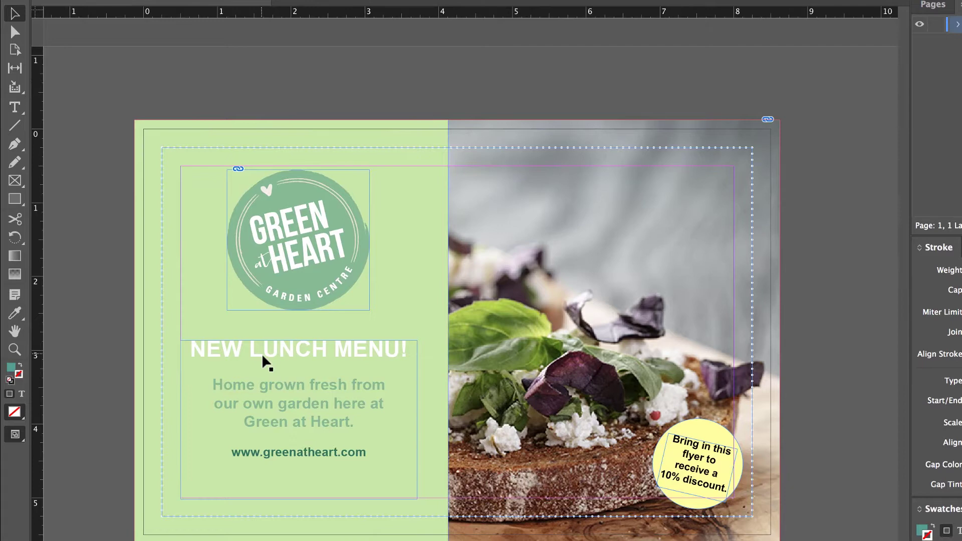
{"action": "key", "text": "t"}
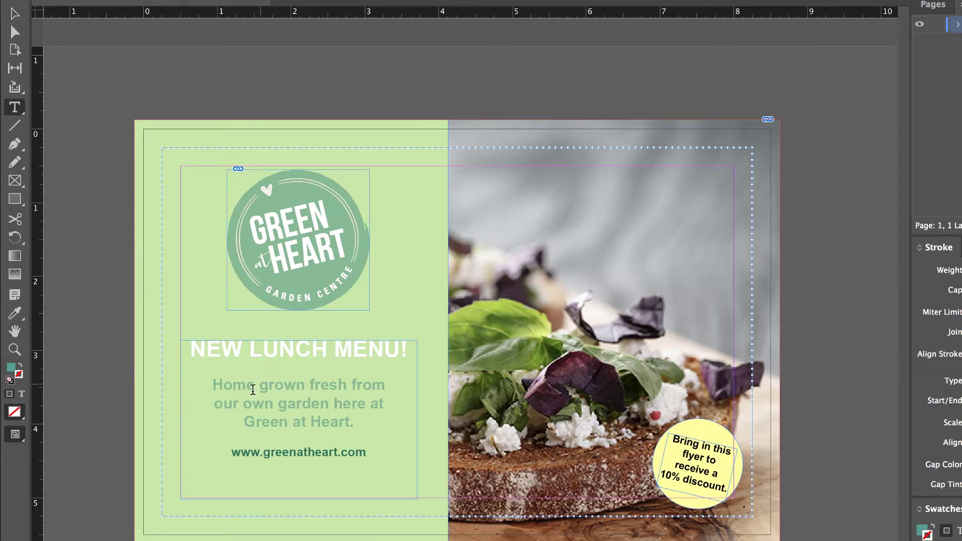
{"action": "left_click", "coordinate": [248, 386]}
{"action": "type", "text": "w"}
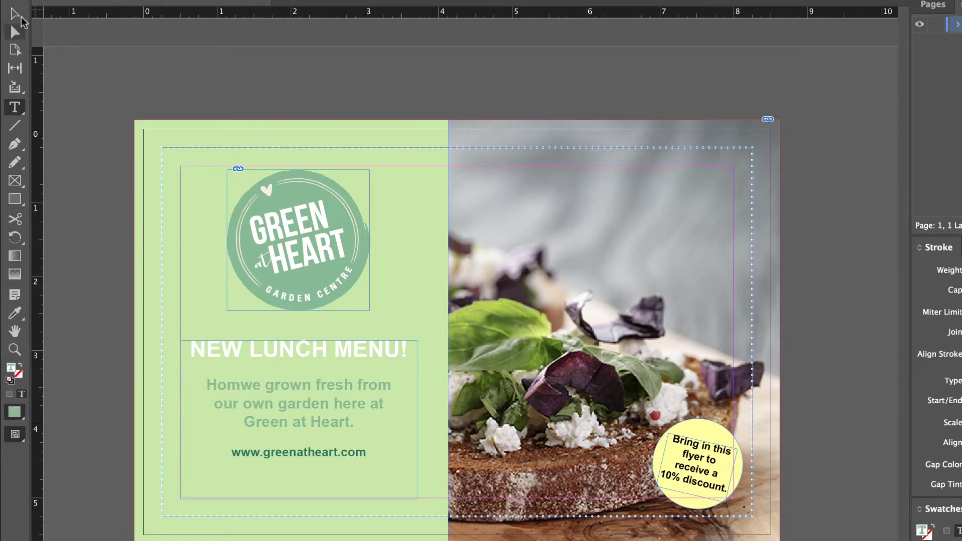
{"action": "key", "text": "Escape"}
{"action": "left_click", "coordinate": [80, 121]}
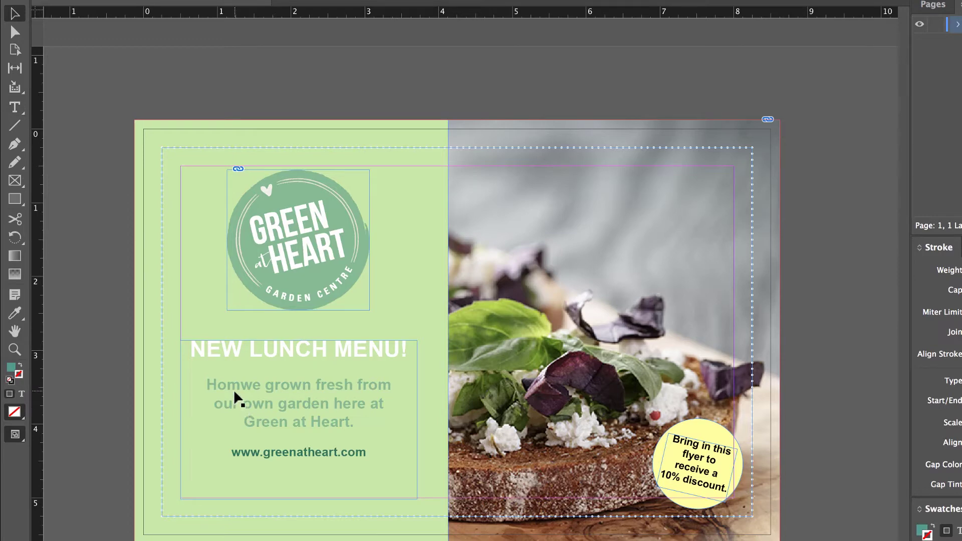
- Delete the stray 'w' so the body text reads 'Home grown fresh from' again
{"action": "double_click", "coordinate": [252, 386]}
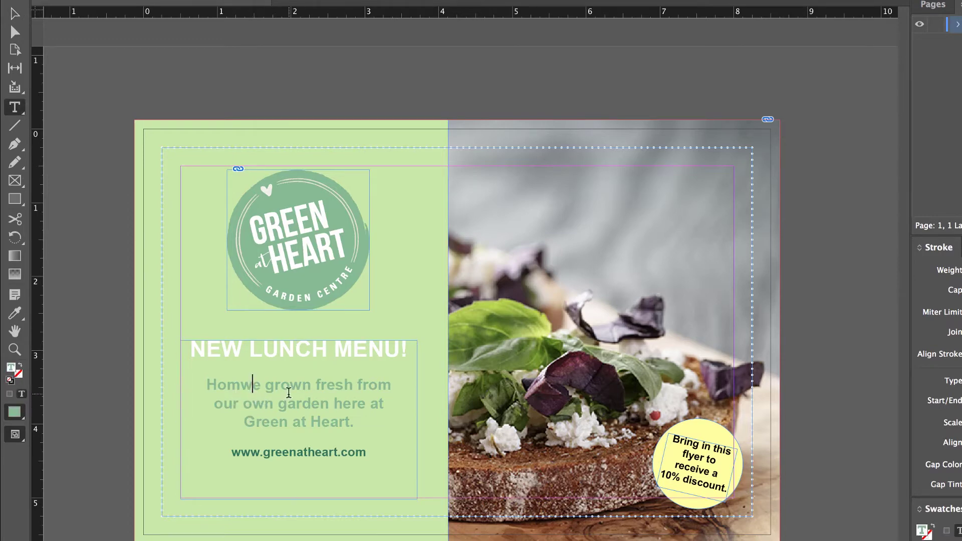
{"action": "key", "text": "BackSpace"}
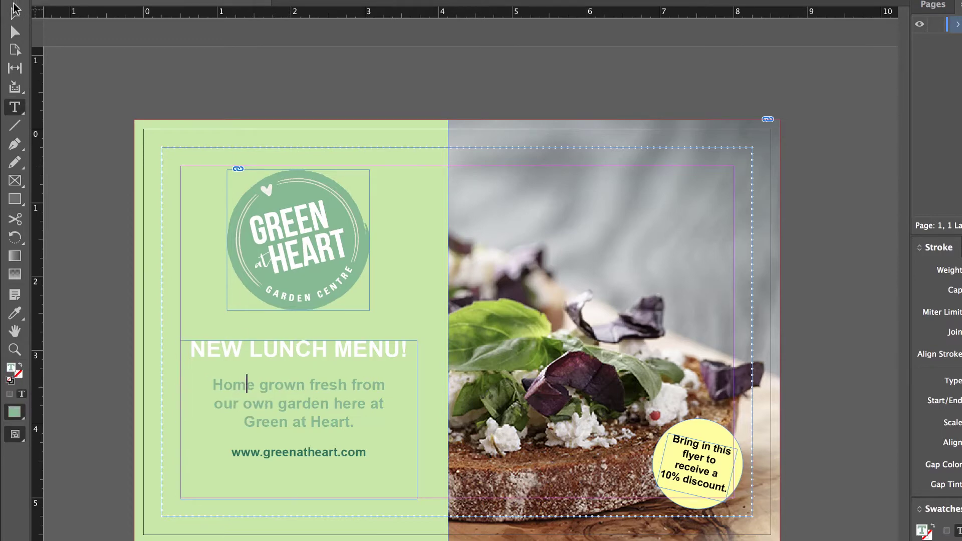
{"action": "left_click", "coordinate": [15, 10]}
{"action": "left_click", "coordinate": [91, 119]}
- Toggle Preview on briefly, then return to Normal view with guides and frame edges
{"action": "key", "text": "w"}
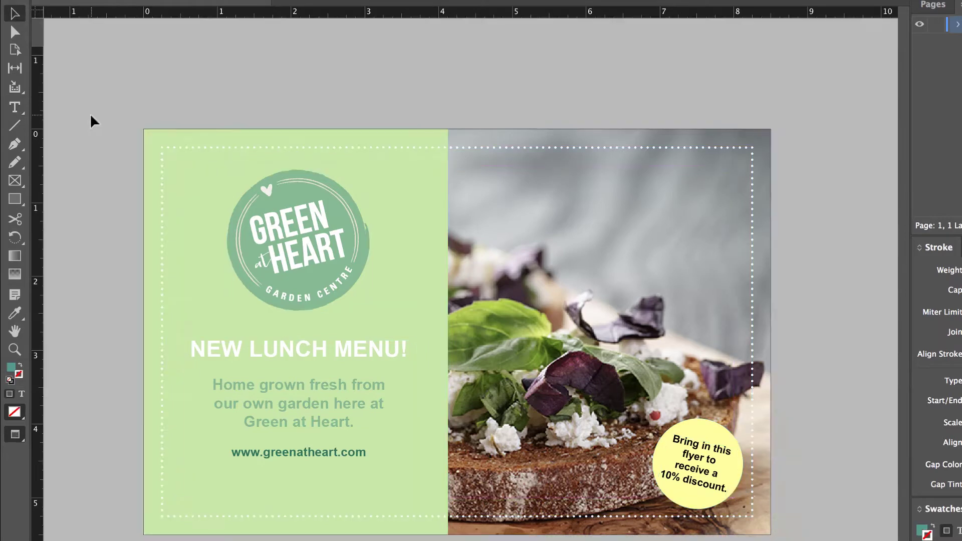
{"action": "key", "text": "w"}
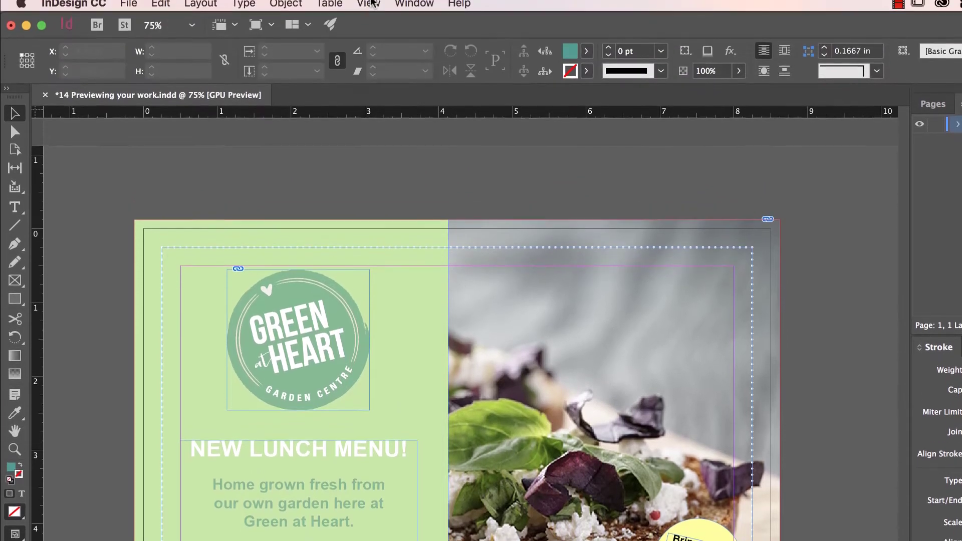
- Set Display Performance to Typical Display so the Green at Heart logo looks pixelated
{"action": "left_click", "coordinate": [372, 9]}
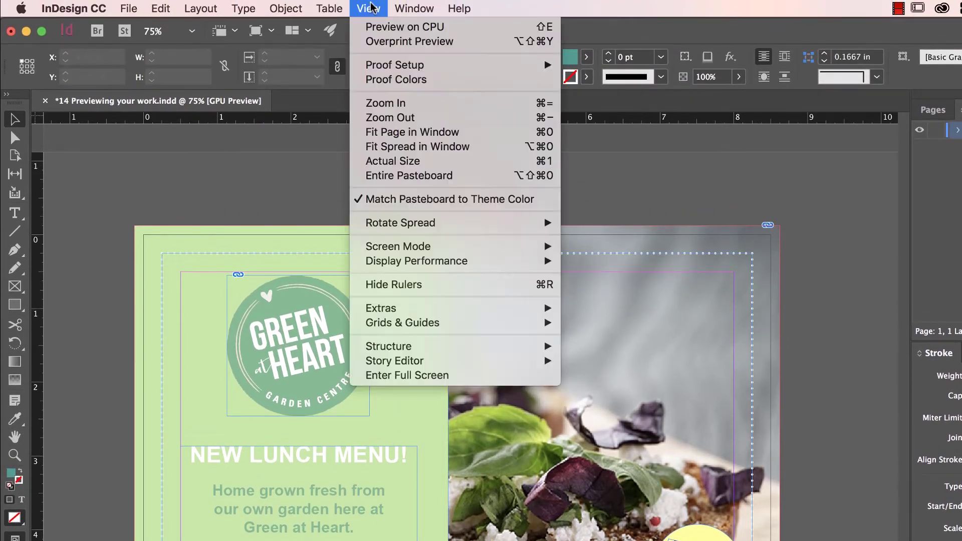
{"action": "mouse_move", "coordinate": [414, 268]}
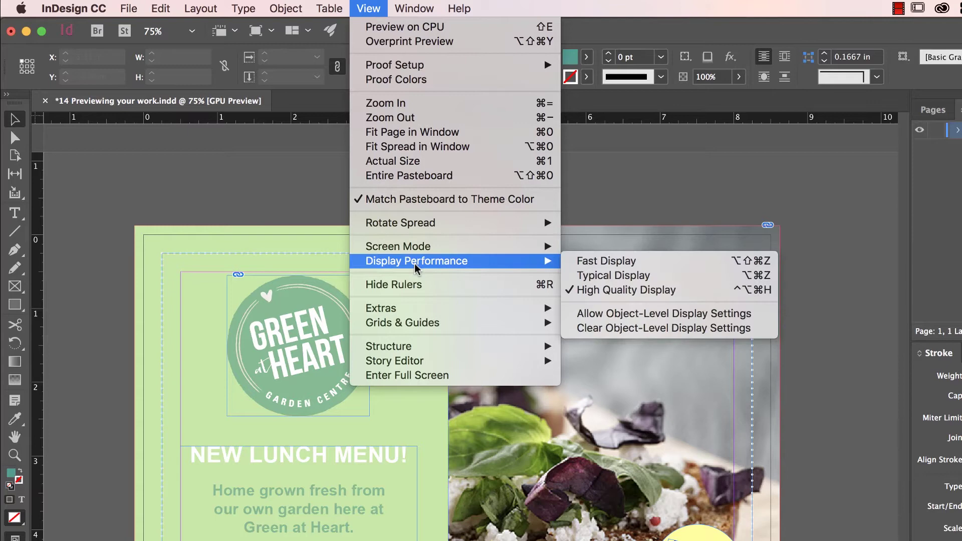
{"action": "left_click", "coordinate": [605, 279]}
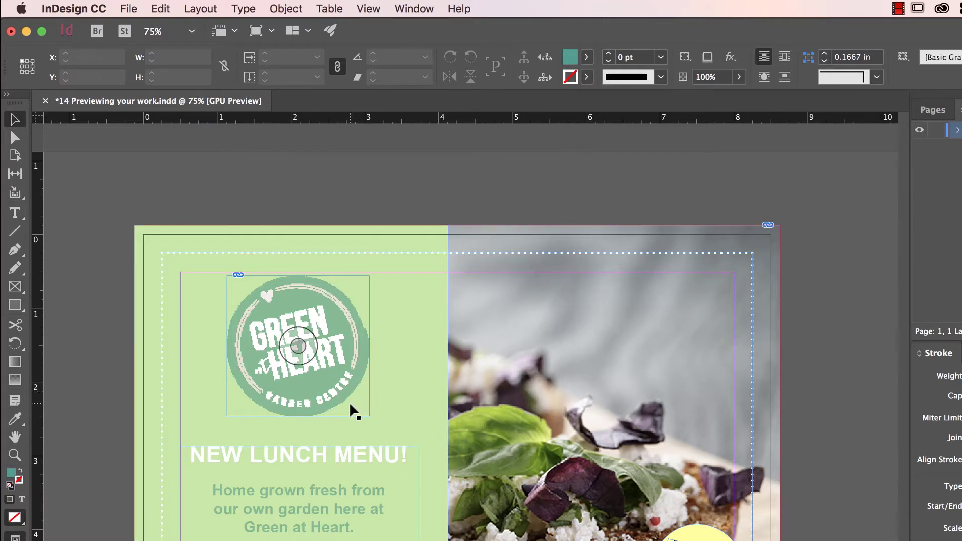
- Zoom to 125% and scroll to the flyer's top-left to see the logo closely
{"action": "key", "text": "super+equal"}
{"action": "key", "text": "super+equal"}
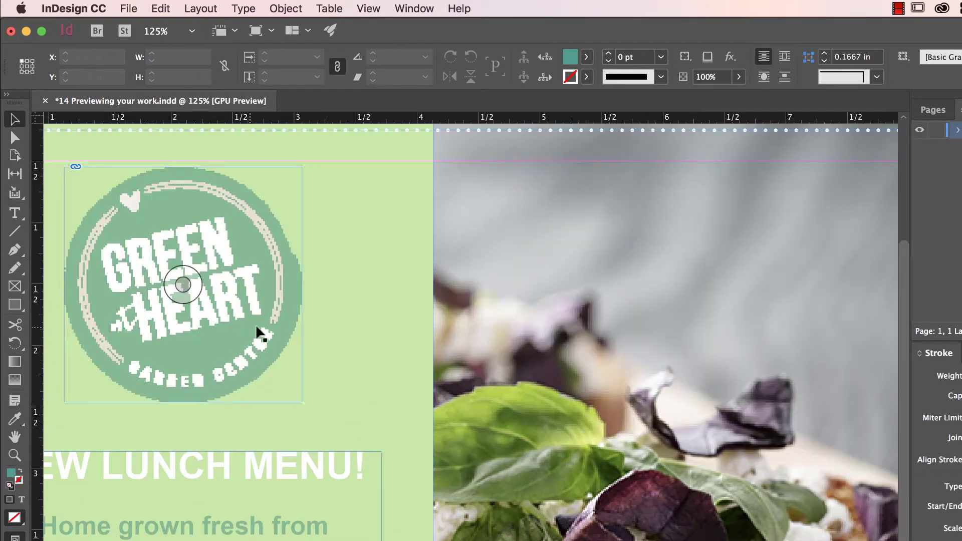
{"action": "scroll", "coordinate": [258, 333], "scroll_direction": "up", "scroll_amount": 5}
{"action": "scroll", "coordinate": [258, 333], "scroll_direction": "left", "scroll_amount": 7}
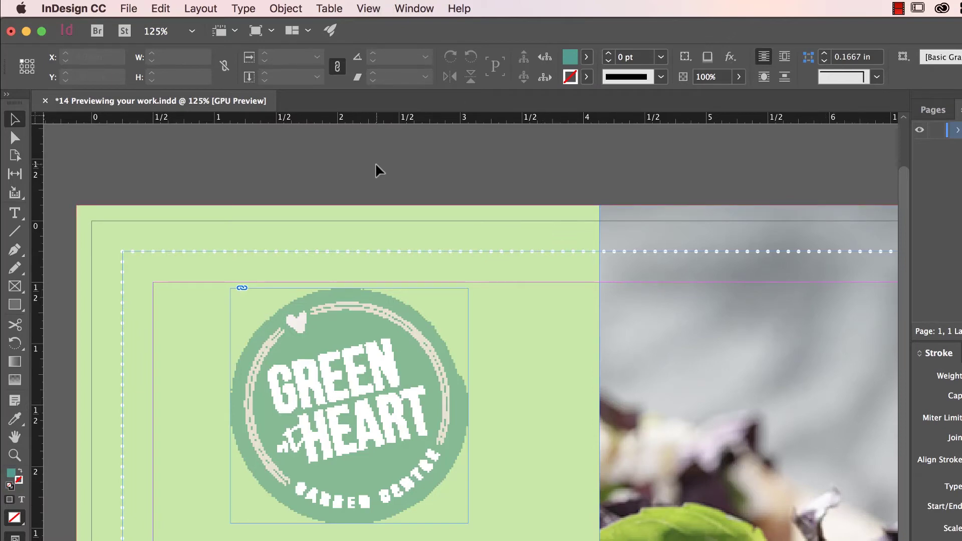
{"action": "left_click", "coordinate": [368, 8]}
{"action": "mouse_move", "coordinate": [456, 224]}
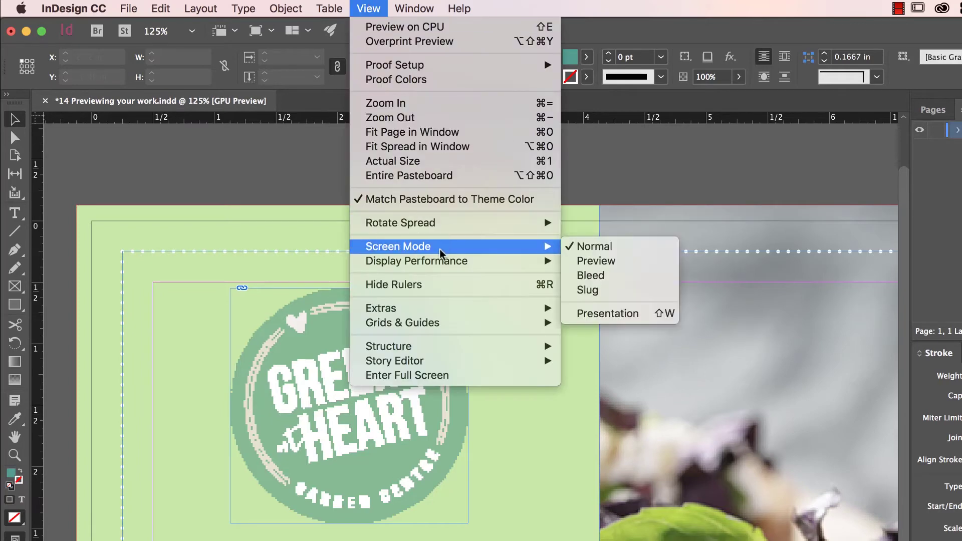
{"action": "left_click", "coordinate": [599, 291]}
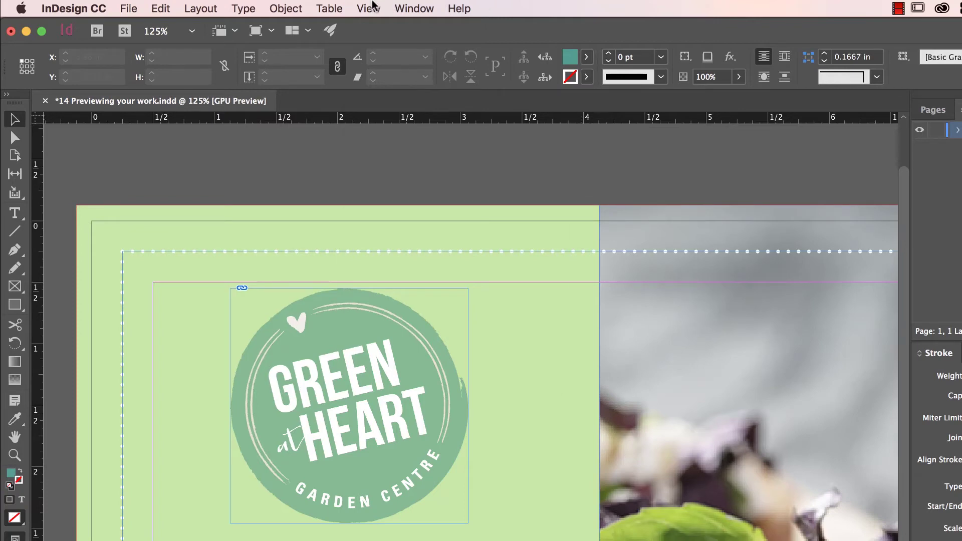
{"action": "left_click", "coordinate": [369, 8]}
{"action": "mouse_move", "coordinate": [444, 263]}
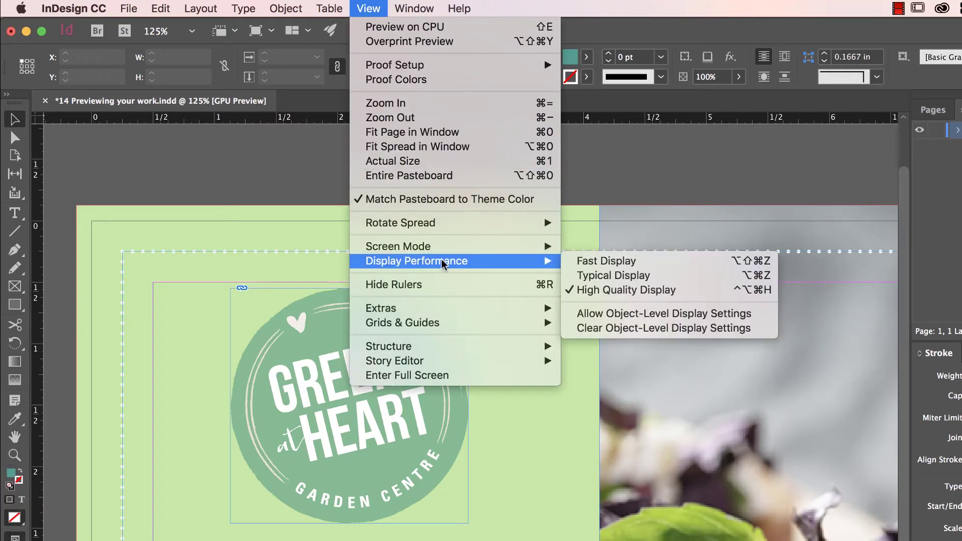
{"action": "left_click", "coordinate": [608, 276]}
- Set Display Performance to Fast Display so images appear as grey placeholder boxes
{"action": "scroll", "coordinate": [520, 326], "scroll_direction": "down", "scroll_amount": 6}
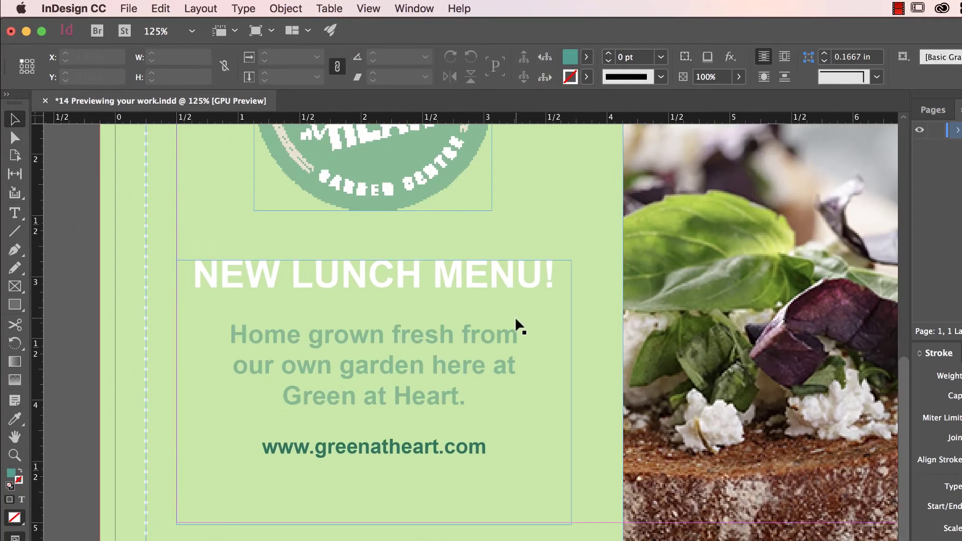
{"action": "scroll", "coordinate": [426, 408], "scroll_direction": "up", "scroll_amount": 4}
{"action": "scroll", "coordinate": [425, 408], "scroll_direction": "down", "scroll_amount": 4}
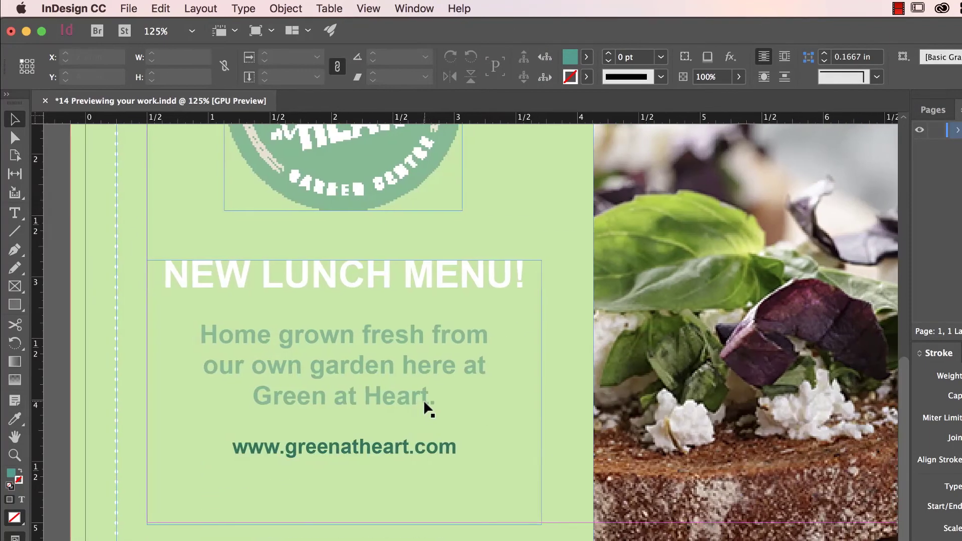
{"action": "scroll", "coordinate": [425, 408], "scroll_direction": "up", "scroll_amount": 8}
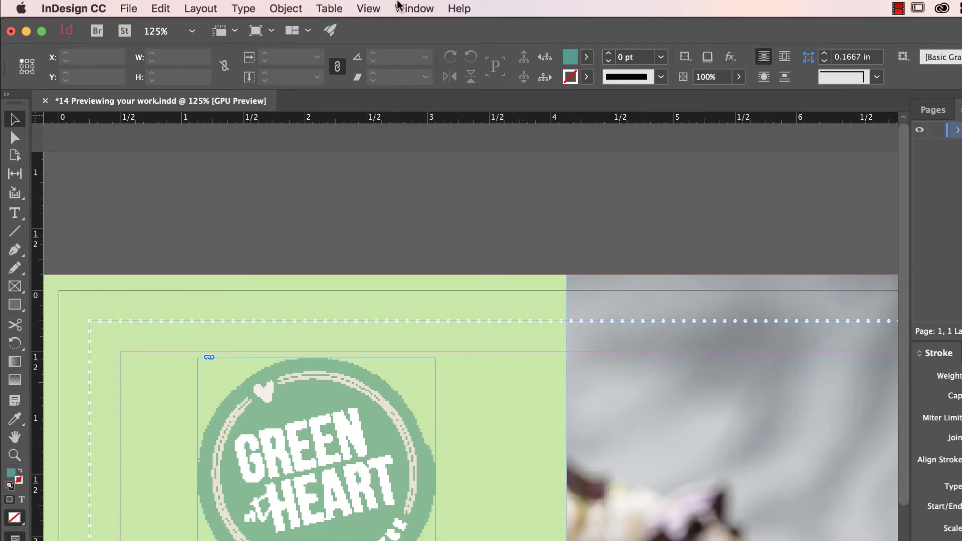
{"action": "left_click", "coordinate": [410, 6]}
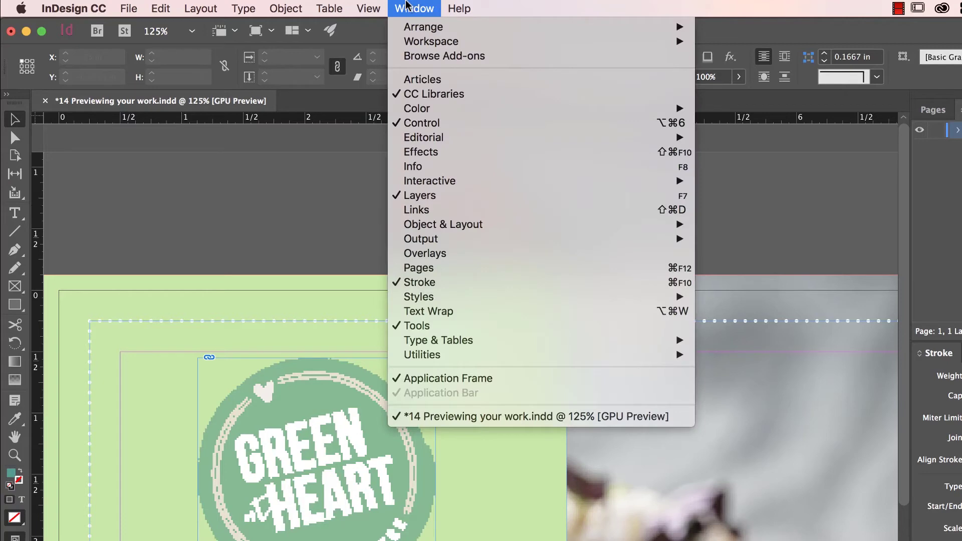
{"action": "mouse_move", "coordinate": [377, 6]}
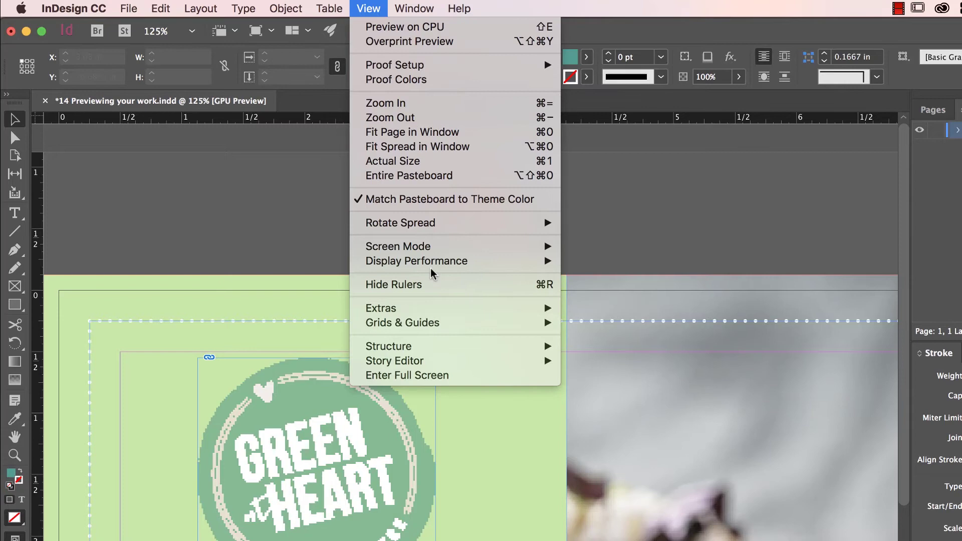
{"action": "mouse_move", "coordinate": [432, 264]}
{"action": "left_click", "coordinate": [649, 261]}
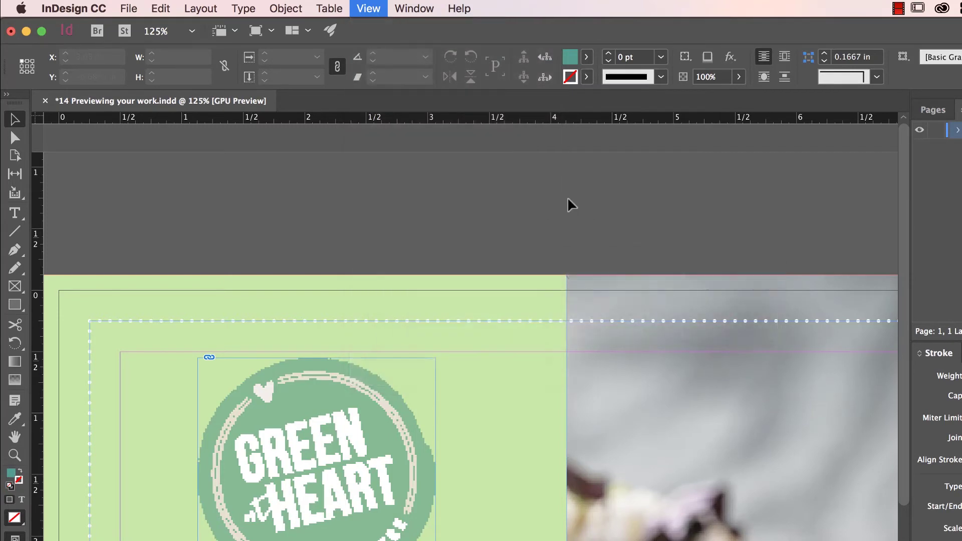
- Zoom out to 75%, select and deselect the grey photo placeholder frame
{"action": "key", "text": "super+minus"}
{"action": "key", "text": "super+minus"}
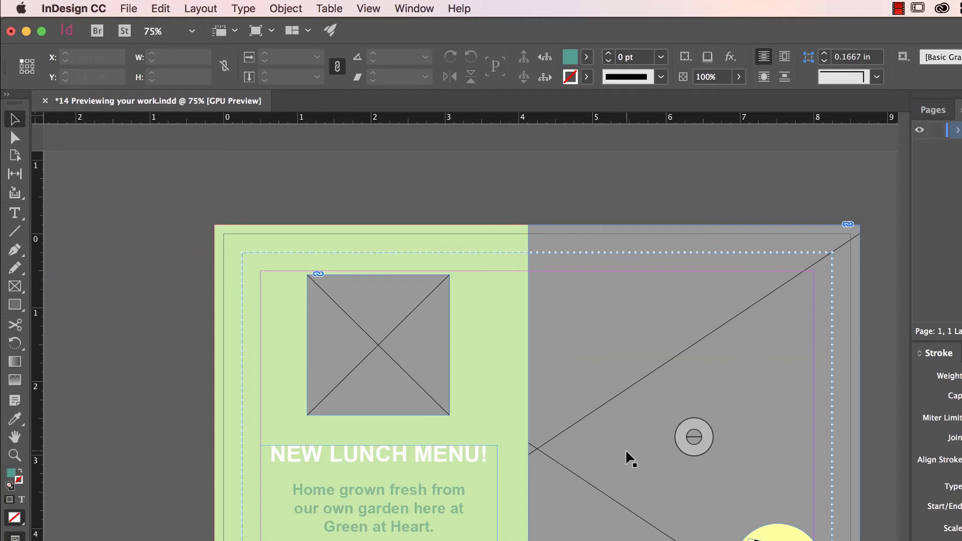
{"action": "left_click", "coordinate": [649, 266]}
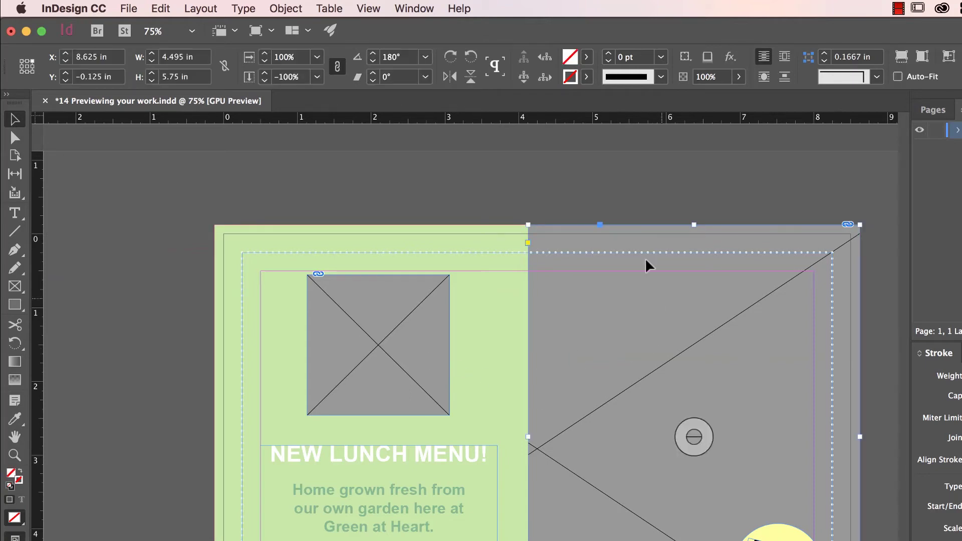
{"action": "left_click", "coordinate": [603, 190]}
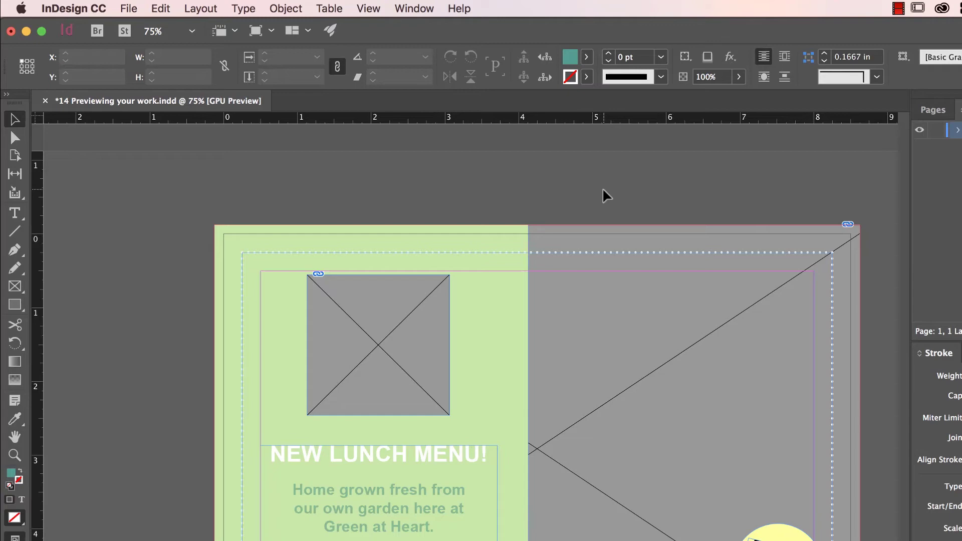
{"action": "left_click", "coordinate": [376, 8]}
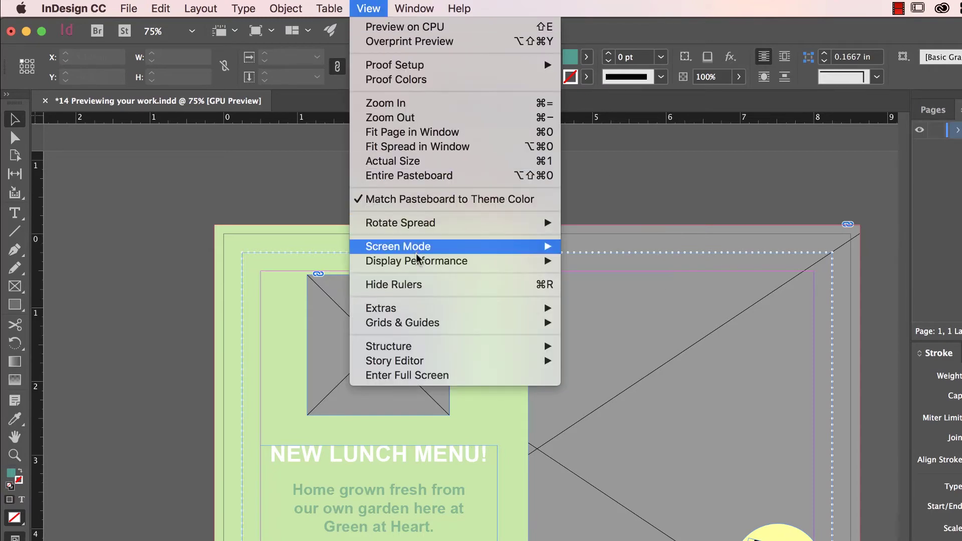
- Set Display Performance to High Quality Display so the logo and salad photo render sharply
{"action": "mouse_move", "coordinate": [426, 262]}
{"action": "left_click", "coordinate": [626, 289]}
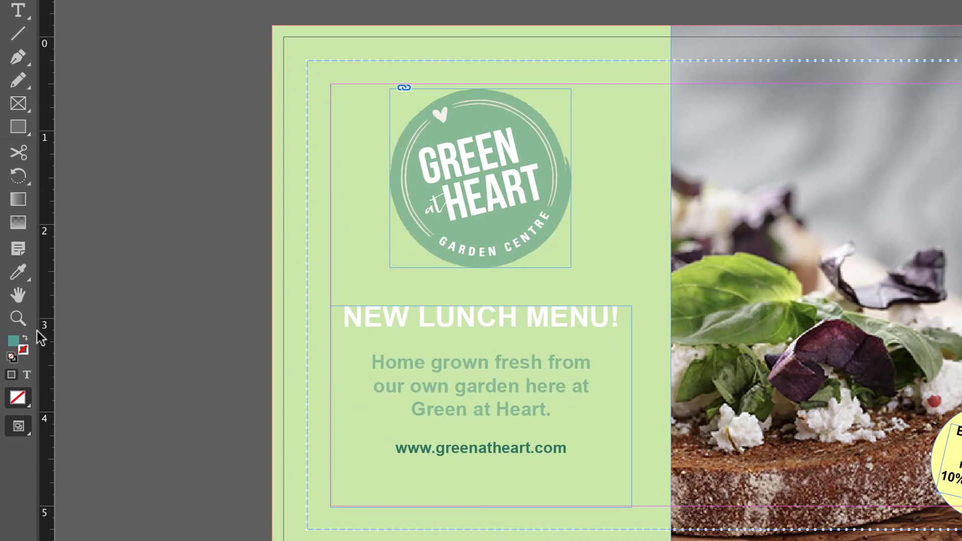
{"action": "left_click", "coordinate": [16, 430]}
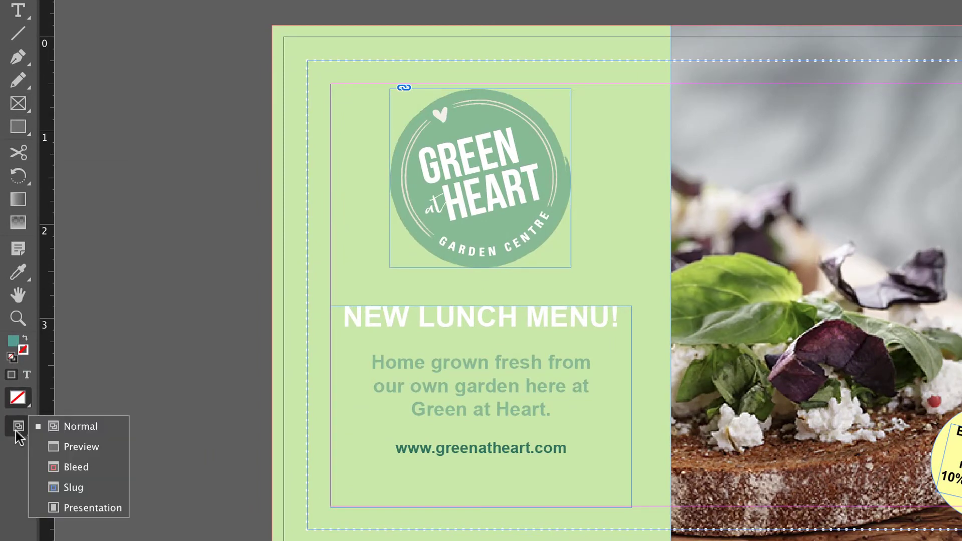
{"action": "left_click", "coordinate": [71, 449]}
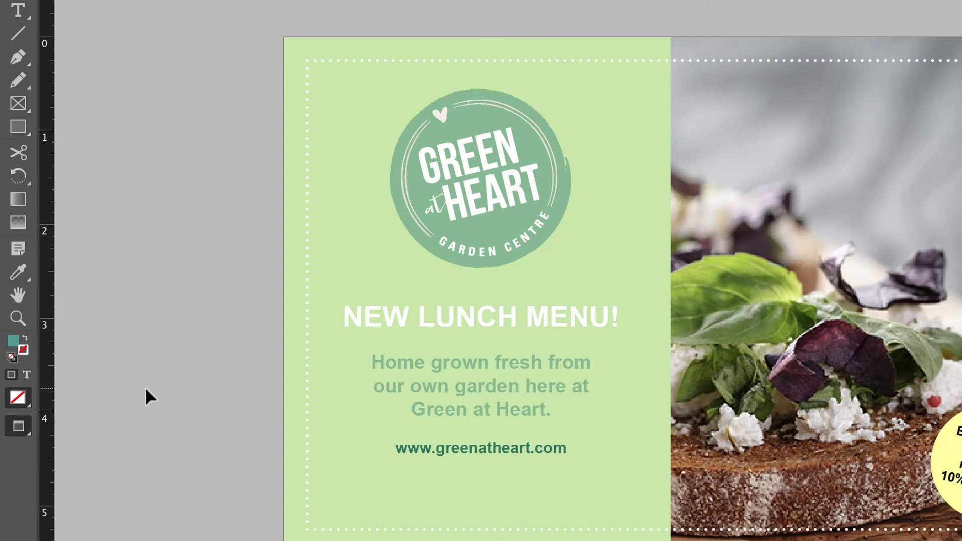
{"action": "key", "text": "w"}
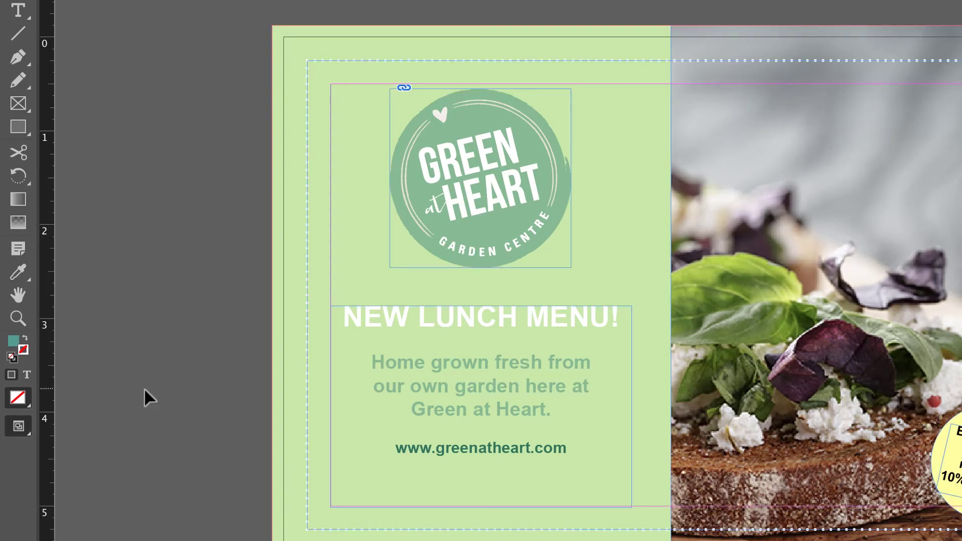
{"action": "left_click", "coordinate": [19, 425]}
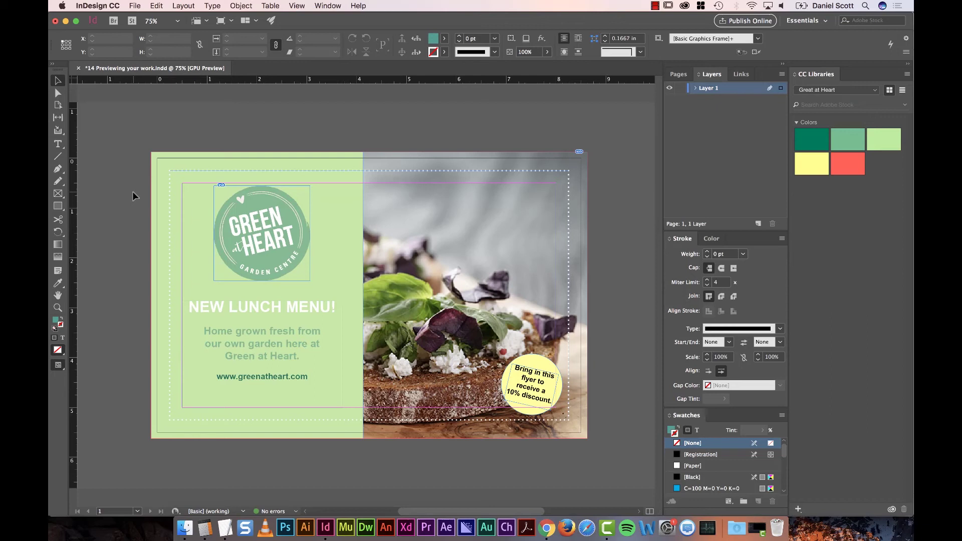
- Switch the screen mode to Preview, hiding guides, frame edges and bleed
{"action": "key", "text": "w"}
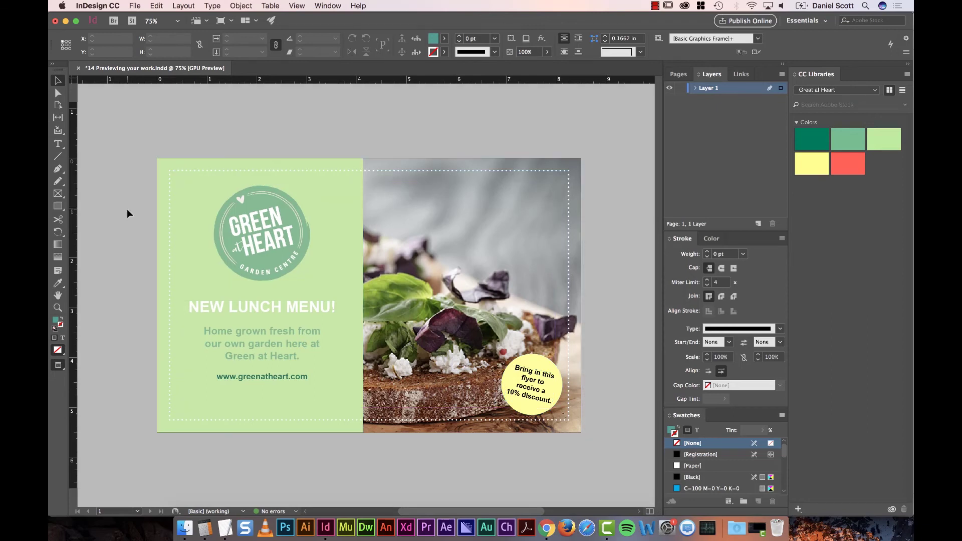